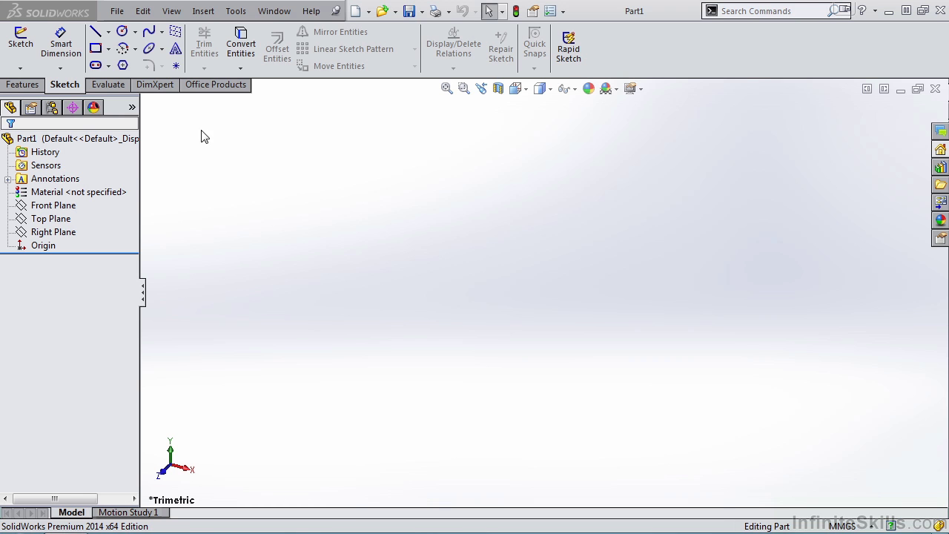
Step: Start a sketch on the Front Plane and draw a slanted line left of the origin, repositioning its upper endpoint for a length of about 79 mm
{"action": "left_click", "coordinate": [12, 54]}
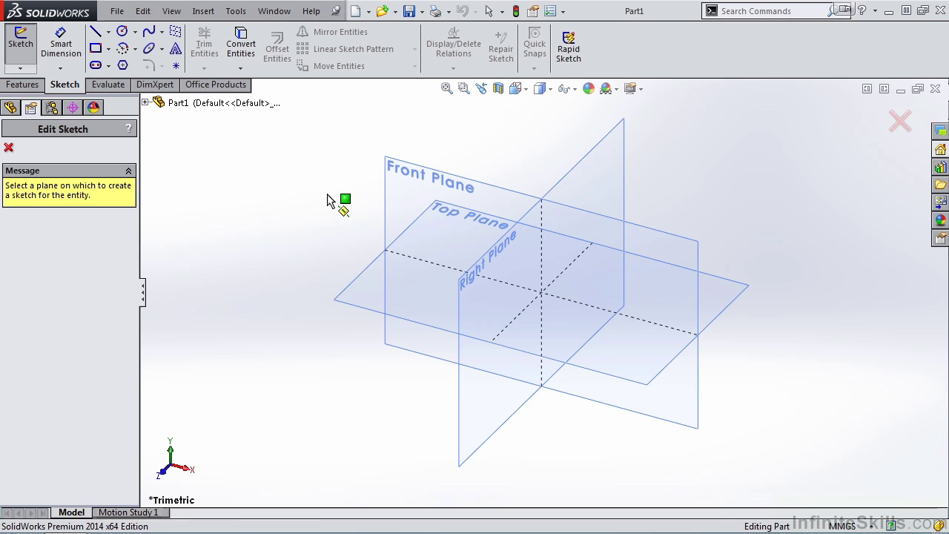
{"action": "left_click", "coordinate": [401, 185]}
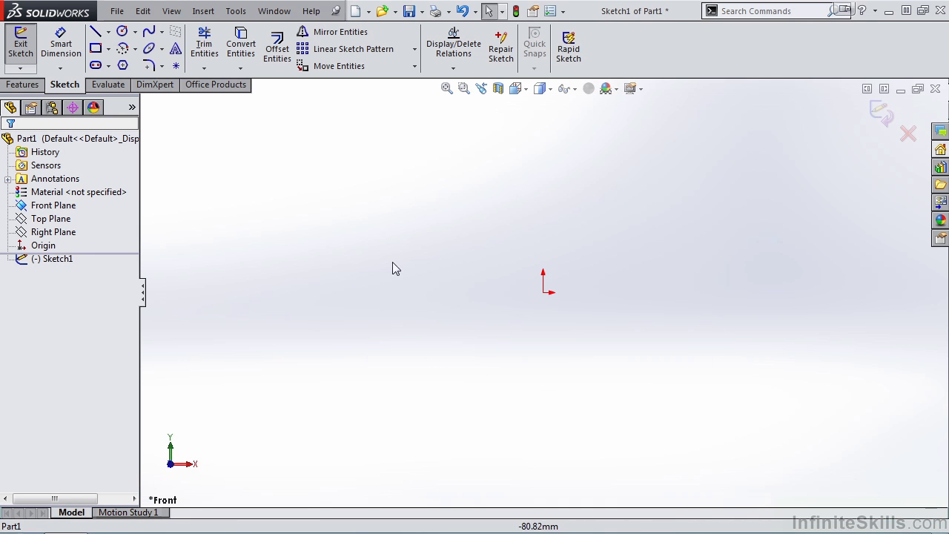
{"action": "left_click", "coordinate": [96, 31]}
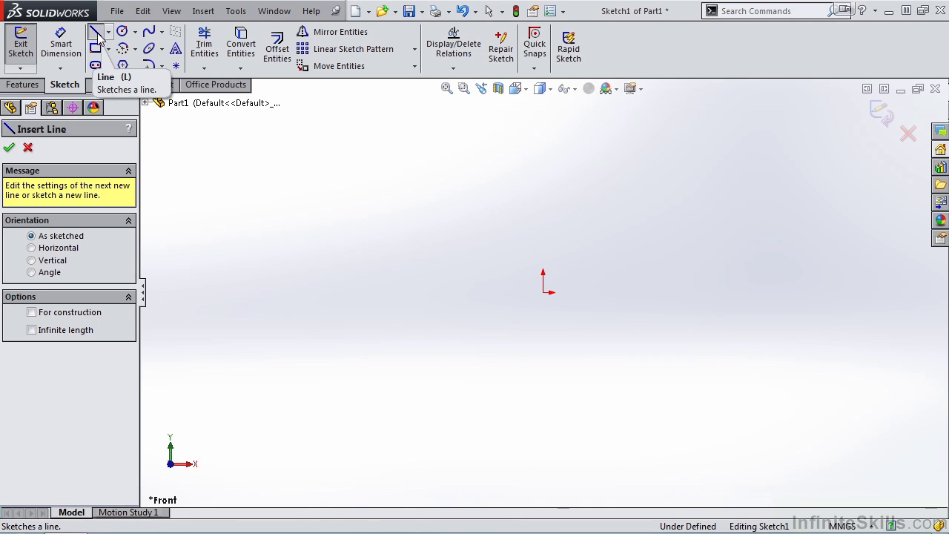
{"action": "left_click", "coordinate": [304, 312]}
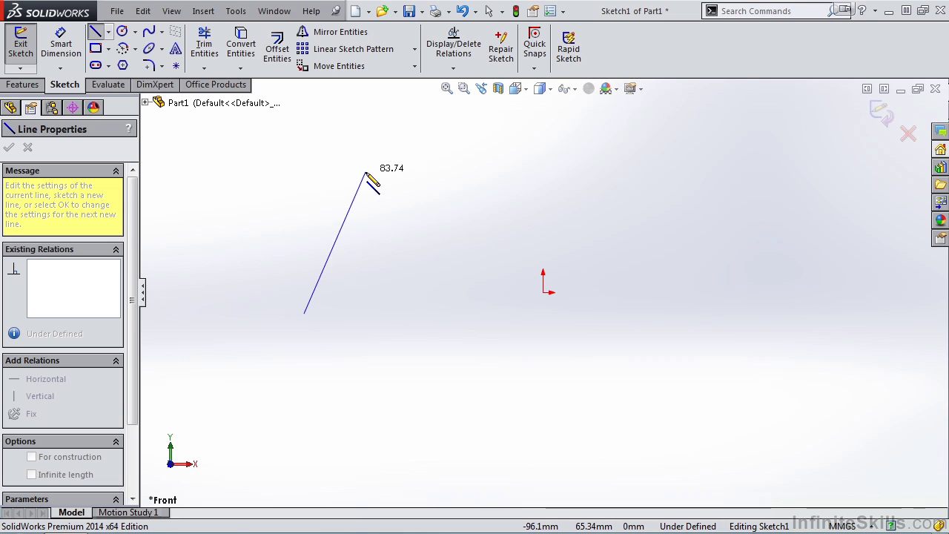
{"action": "left_click", "coordinate": [365, 172]}
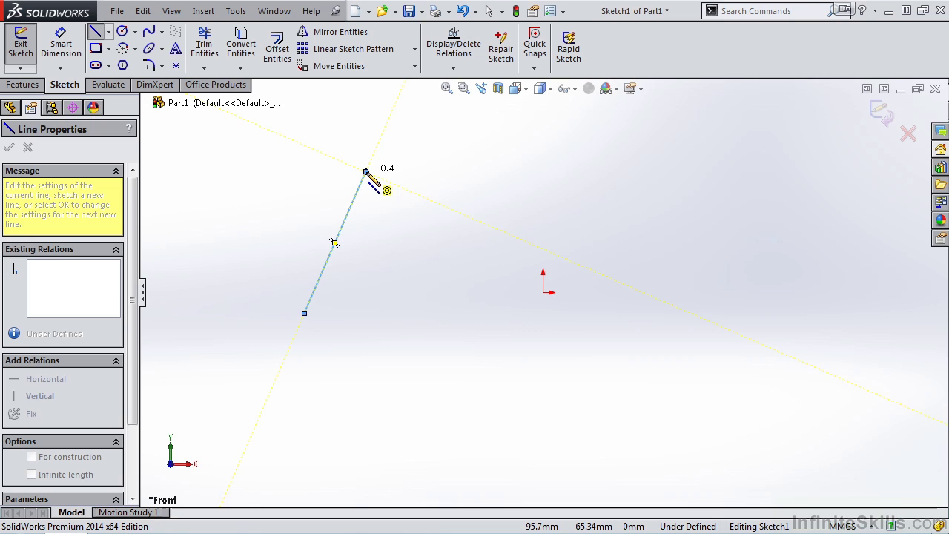
{"action": "key", "text": "Escape"}
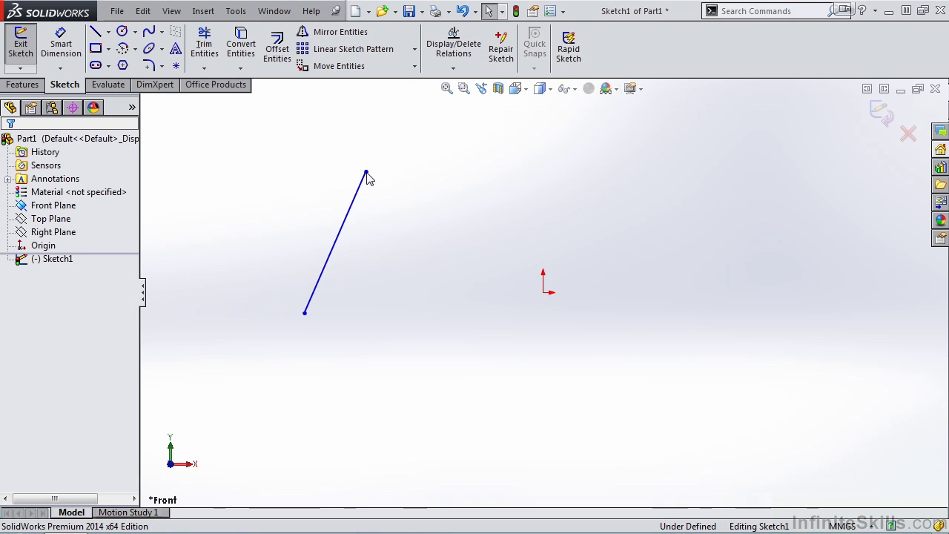
{"action": "mouse_move", "coordinate": [366, 174]}
{"action": "left_mouse_down"}
{"action": "mouse_move", "coordinate": [395, 128]}
{"action": "mouse_move", "coordinate": [345, 223]}
{"action": "mouse_move", "coordinate": [376, 169]}
{"action": "mouse_move", "coordinate": [360, 199]}
{"action": "mouse_move", "coordinate": [369, 184]}
{"action": "left_mouse_up"}
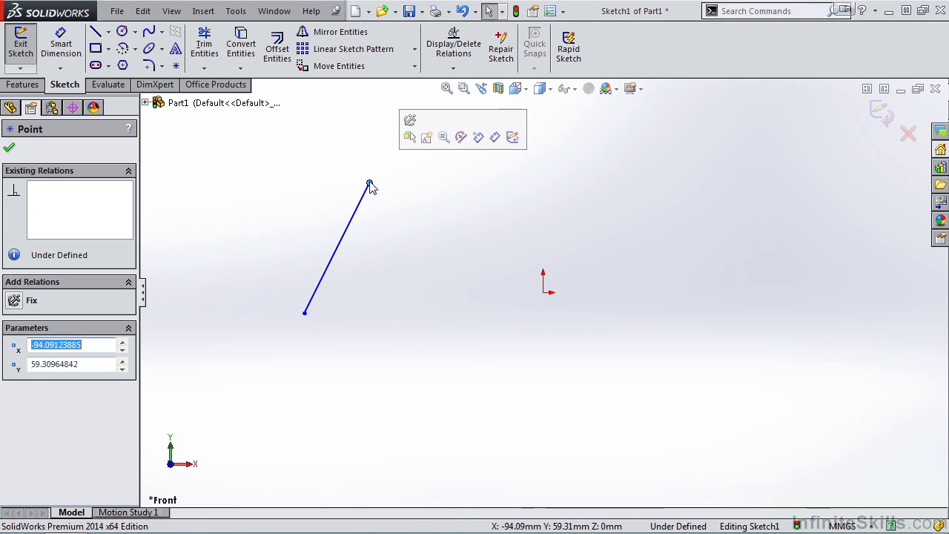
Step: Add a Smart Dimension aligned with the slanted line and set the line's length to 80 mm
{"action": "left_click", "coordinate": [61, 45]}
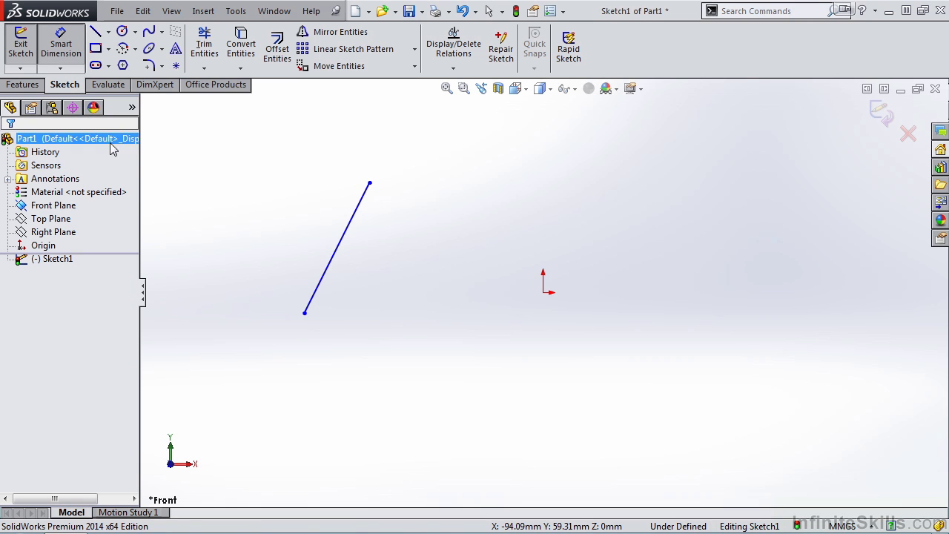
{"action": "left_click", "coordinate": [338, 245]}
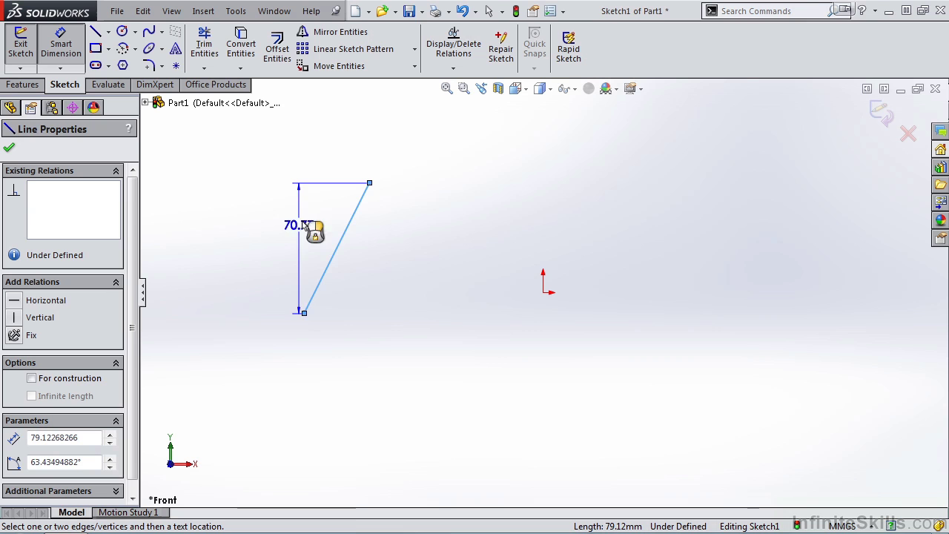
{"action": "left_click", "coordinate": [313, 239]}
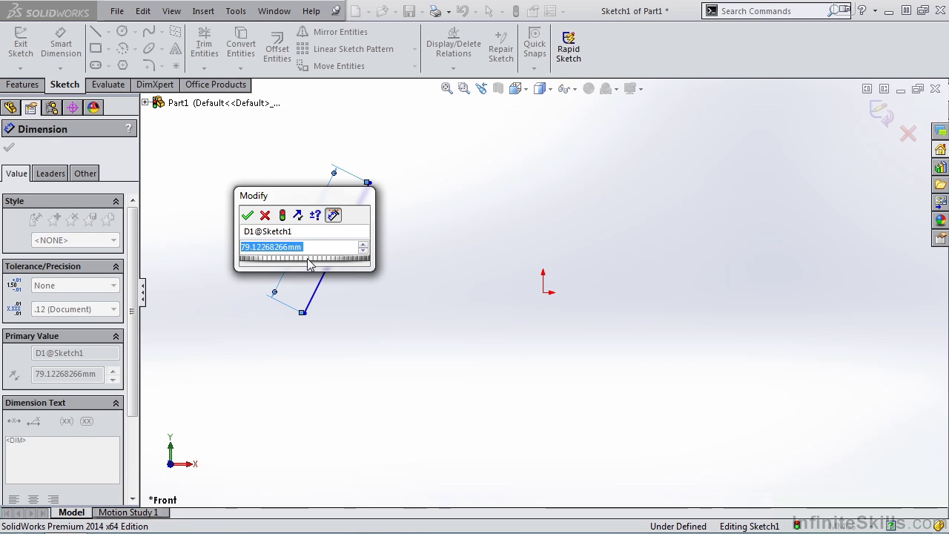
{"action": "scroll", "coordinate": [310, 264], "scroll_direction": "down", "scroll_amount": 8}
{"action": "scroll", "coordinate": [310, 264], "scroll_direction": "up", "scroll_amount": 11}
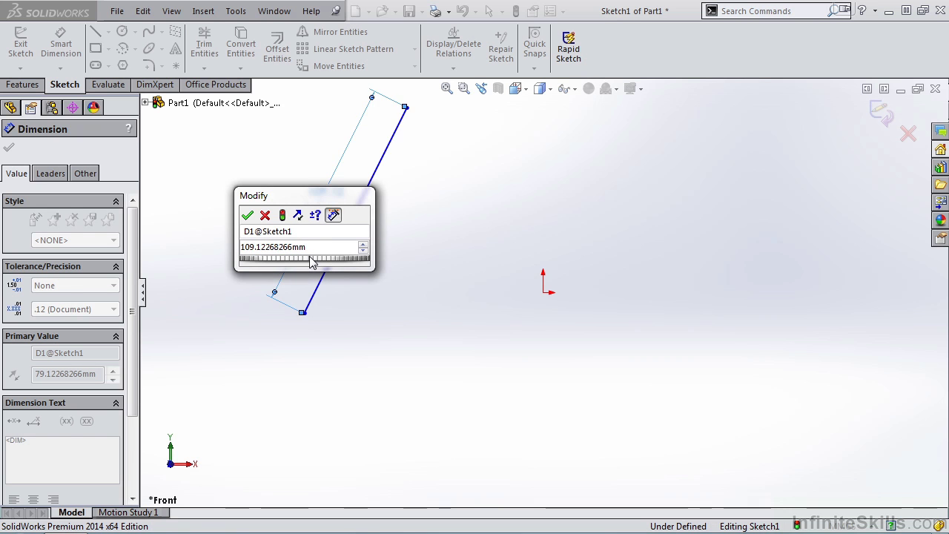
{"action": "scroll", "coordinate": [341, 261], "scroll_direction": "down", "scroll_amount": 4}
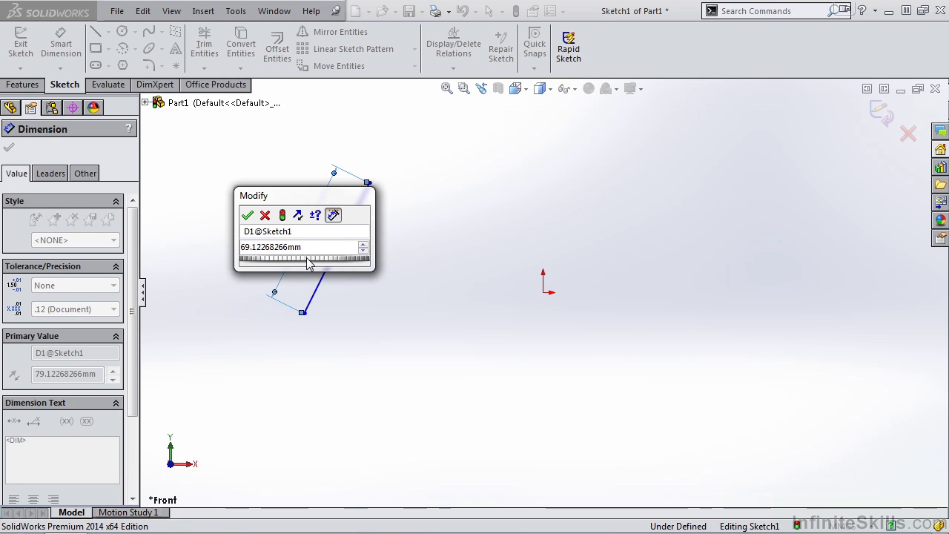
{"action": "left_click", "coordinate": [362, 245]}
{"action": "left_click", "coordinate": [362, 251]}
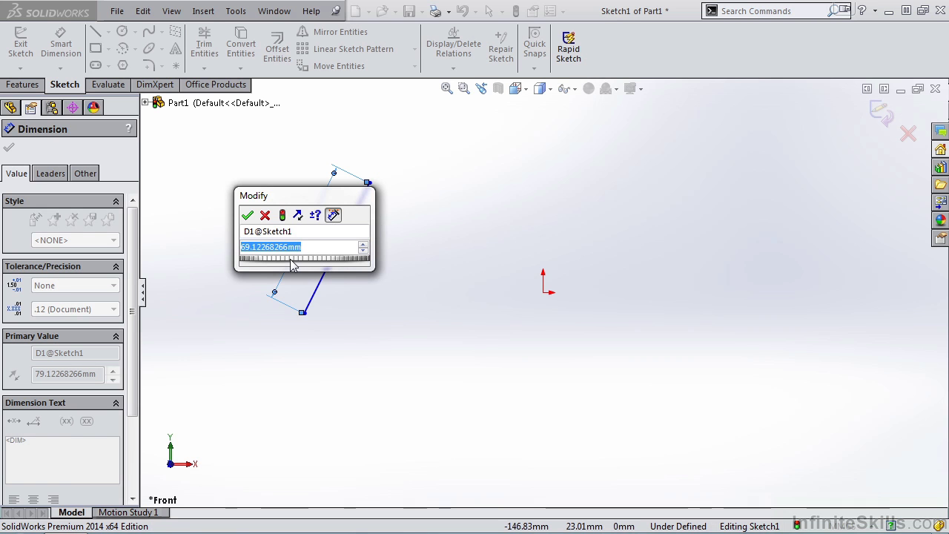
{"action": "type", "text": "80"}
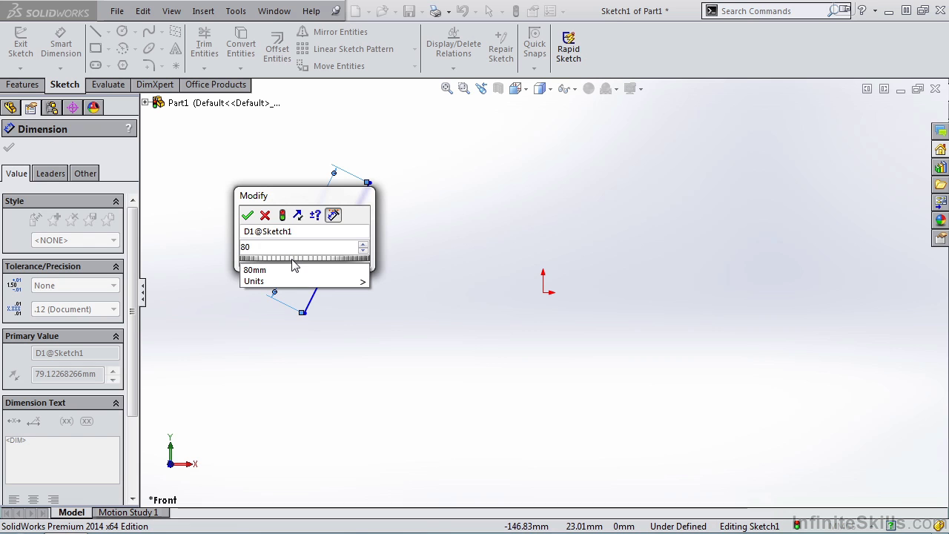
{"action": "left_click", "coordinate": [248, 215]}
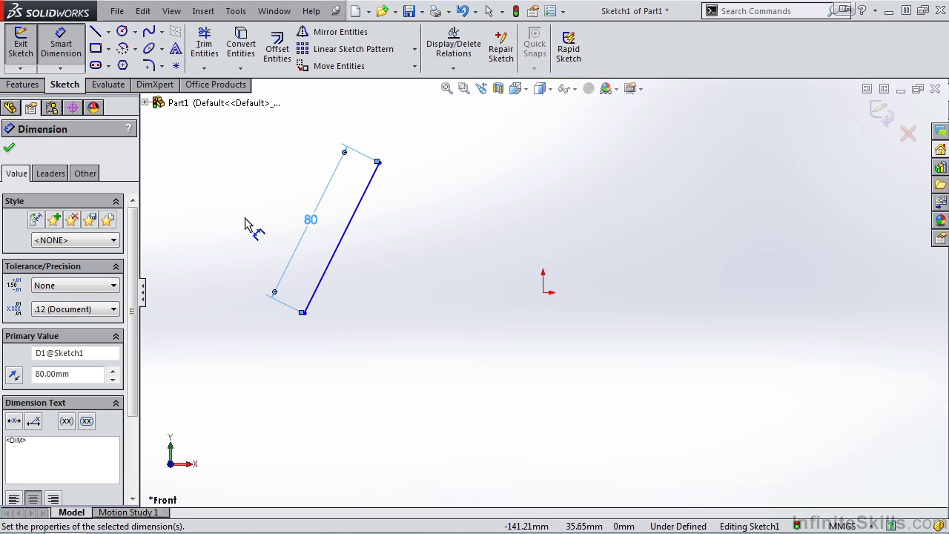
{"action": "key", "text": "Escape"}
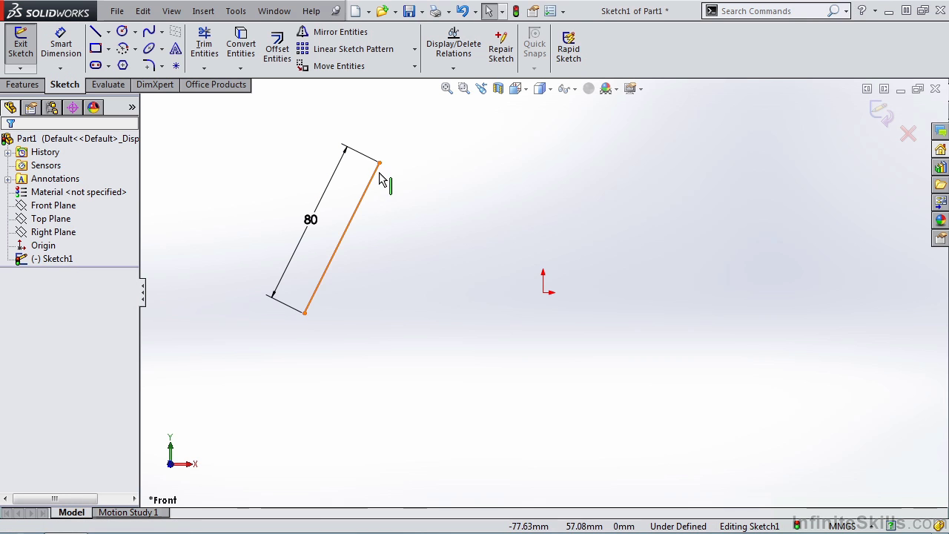
Step: Swing the line's upper endpoint to a shallower angle and change the line's length dimension to 85 mm
{"action": "left_click_drag", "start_coordinate": [379, 165], "coordinate": [416, 218]}
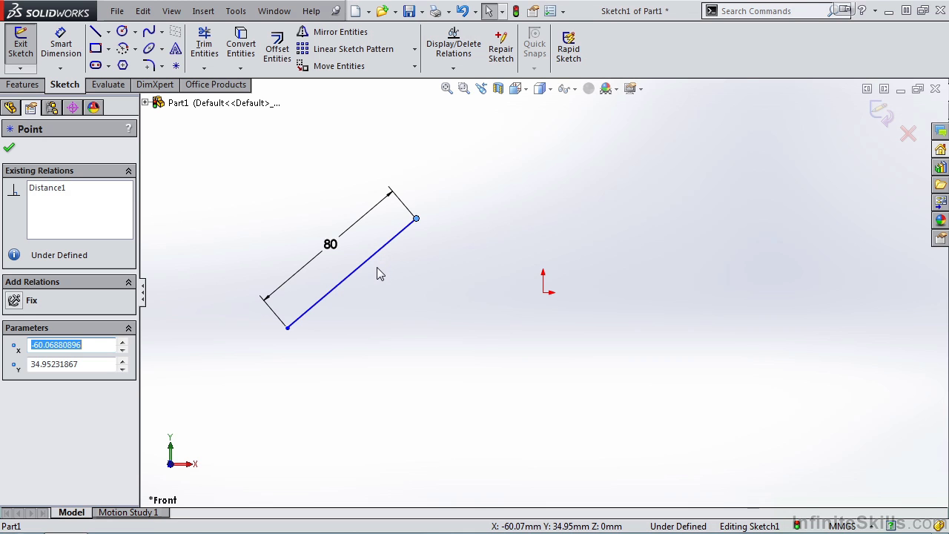
{"action": "double_click", "coordinate": [330, 246]}
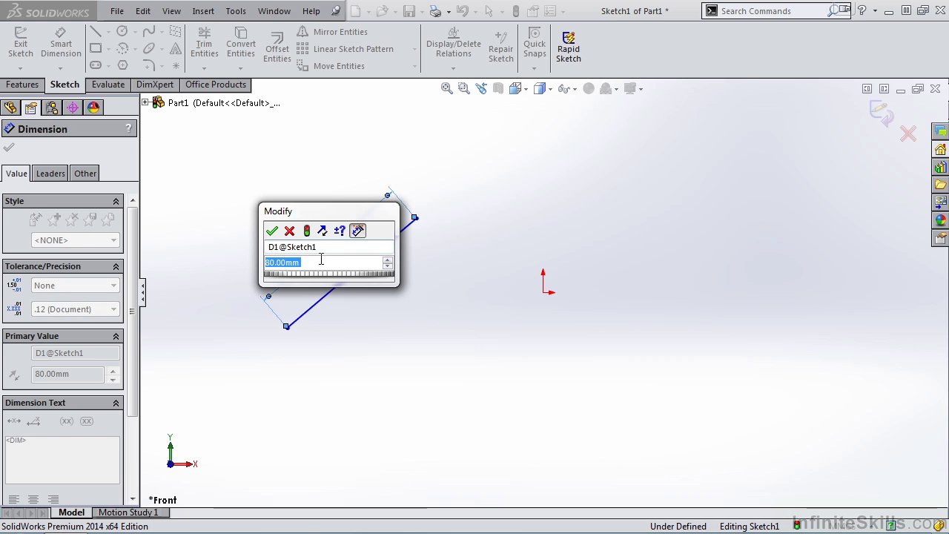
{"action": "type", "text": "85"}
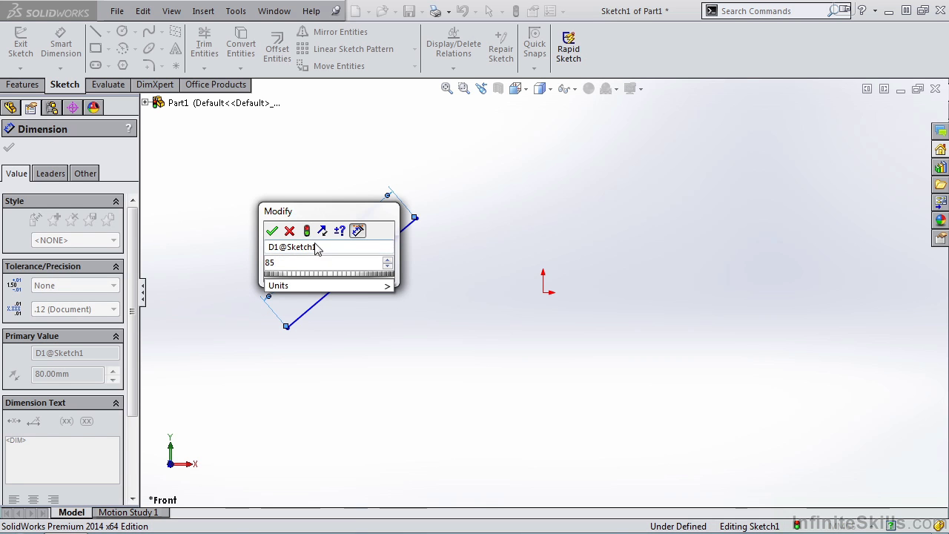
{"action": "left_click", "coordinate": [273, 232]}
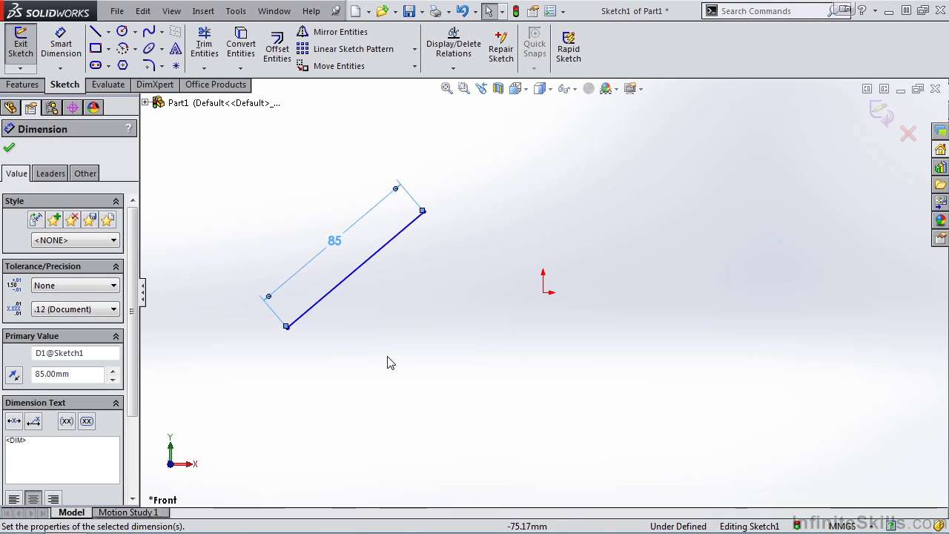
Step: Add a vertical Smart Dimension between the ends of the slanted line and set it to 60 mm
{"action": "left_click", "coordinate": [61, 44]}
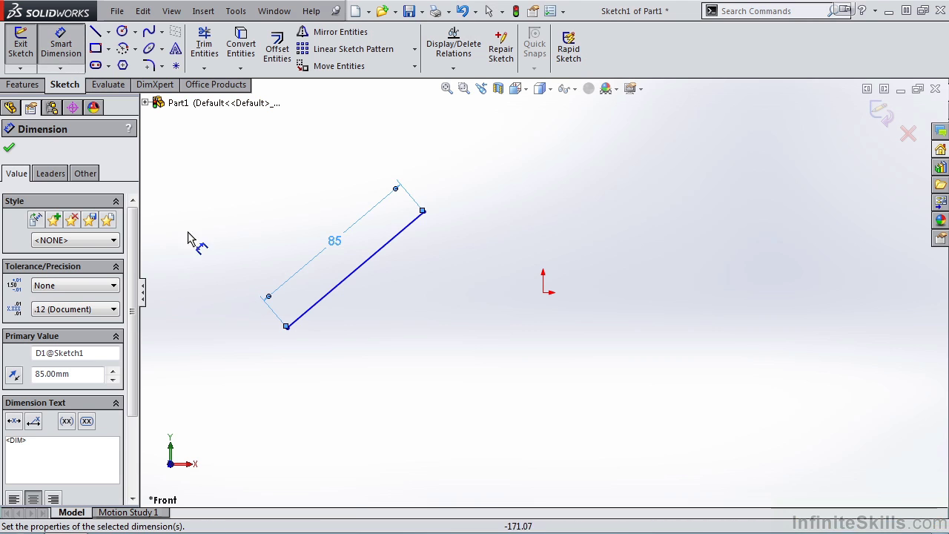
{"action": "left_click", "coordinate": [363, 272]}
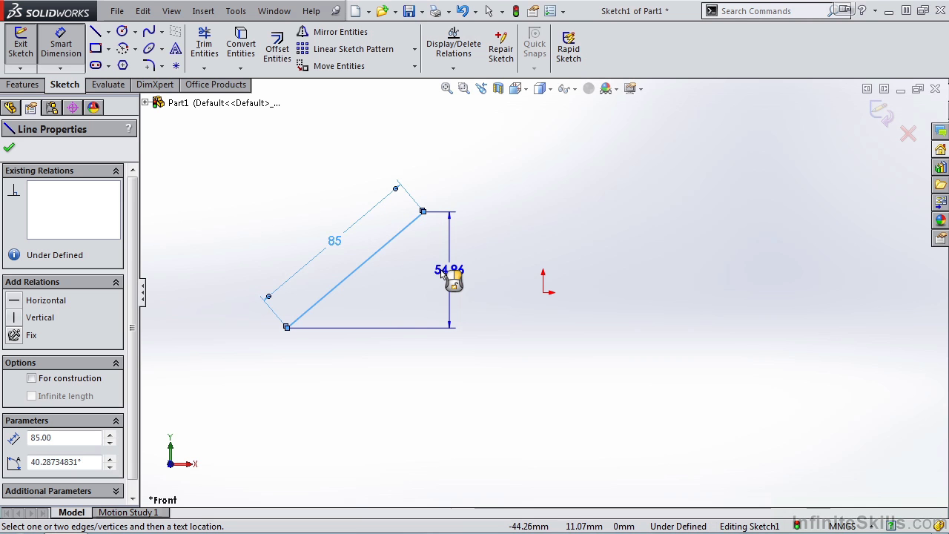
{"action": "left_click", "coordinate": [444, 272]}
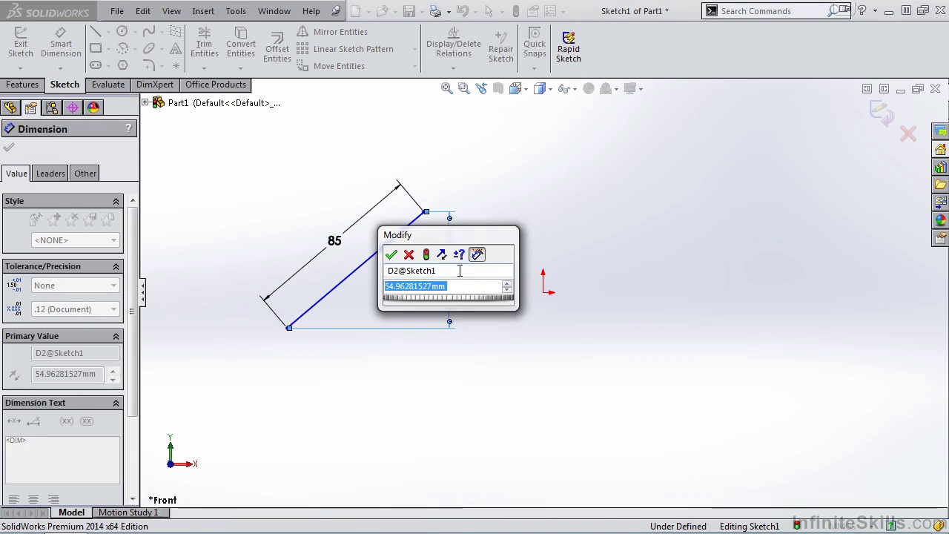
{"action": "type", "text": "60"}
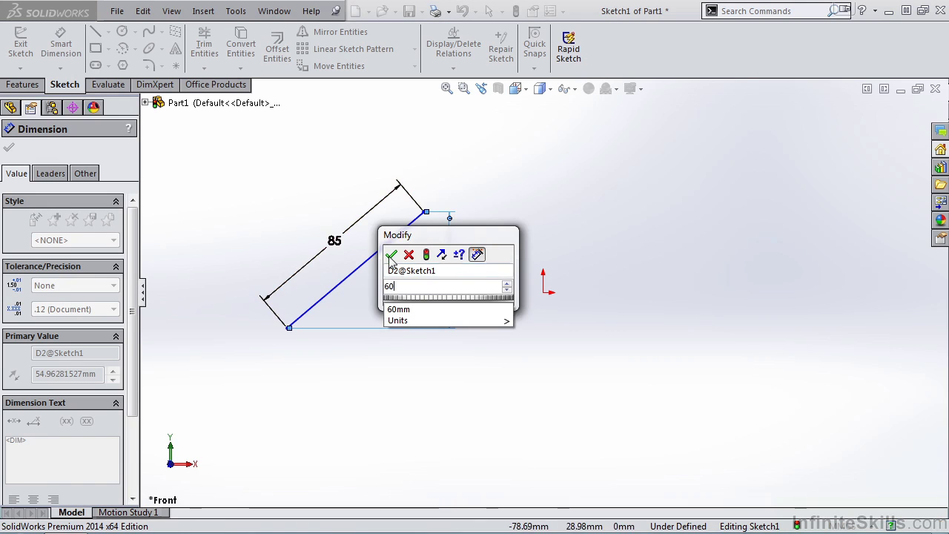
{"action": "left_click", "coordinate": [391, 256]}
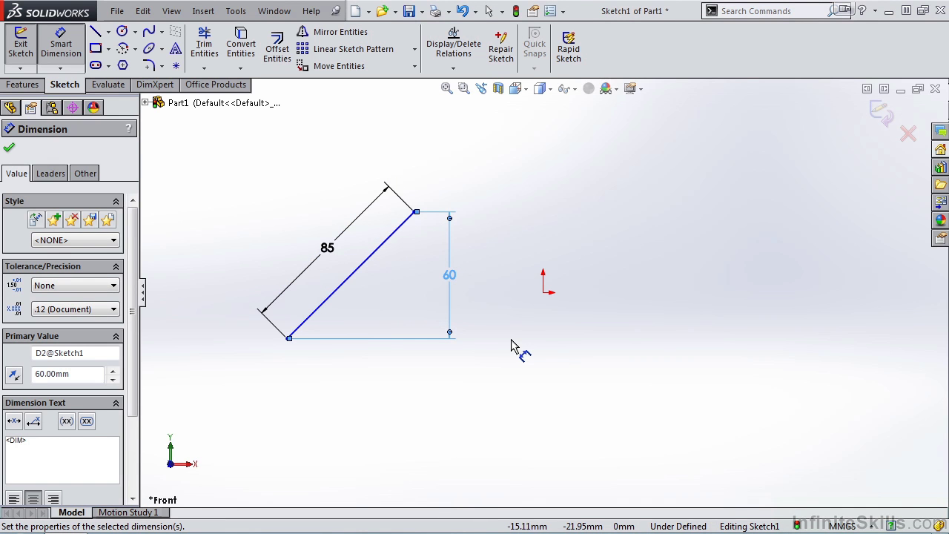
{"action": "left_click", "coordinate": [10, 151]}
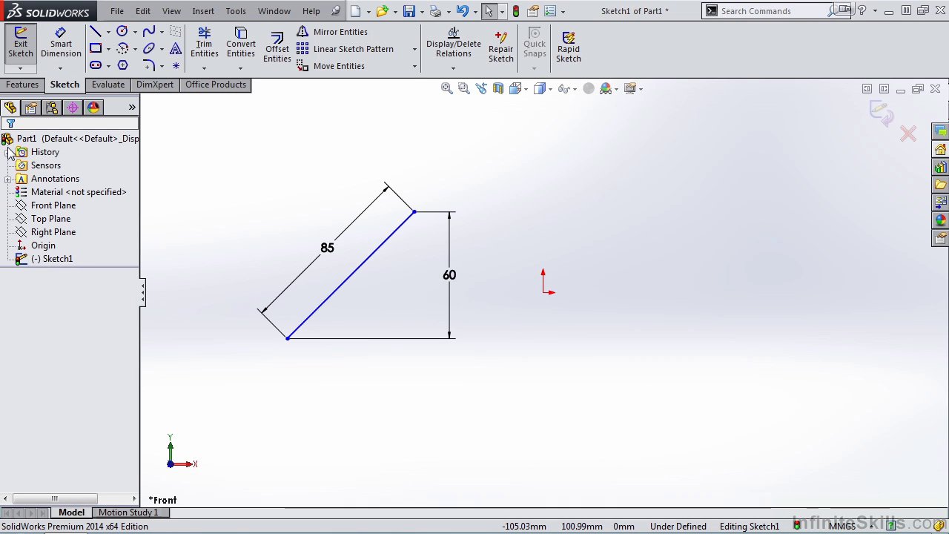
Step: Sketch a circle with a radius of about 46 mm to the right of the origin, its centre level with the origin
{"action": "left_click", "coordinate": [123, 32]}
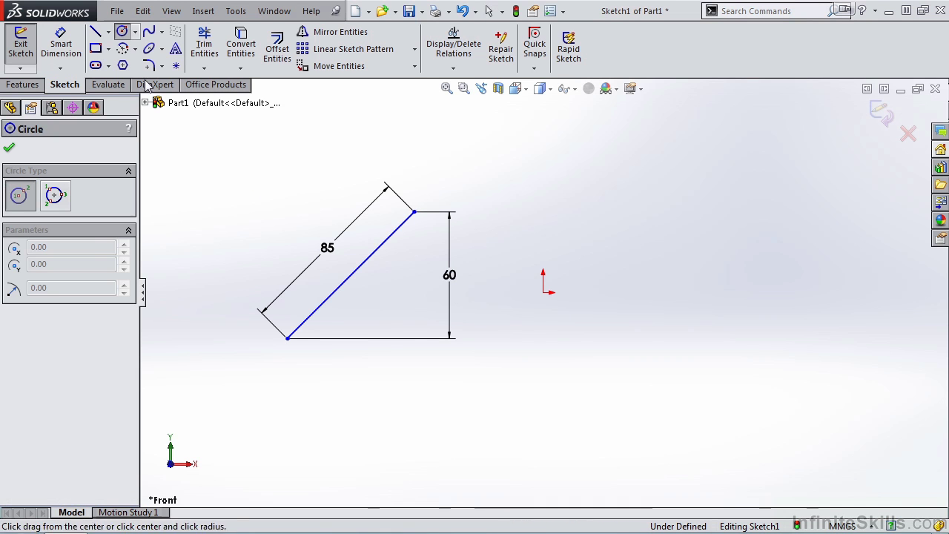
{"action": "left_click", "coordinate": [673, 291]}
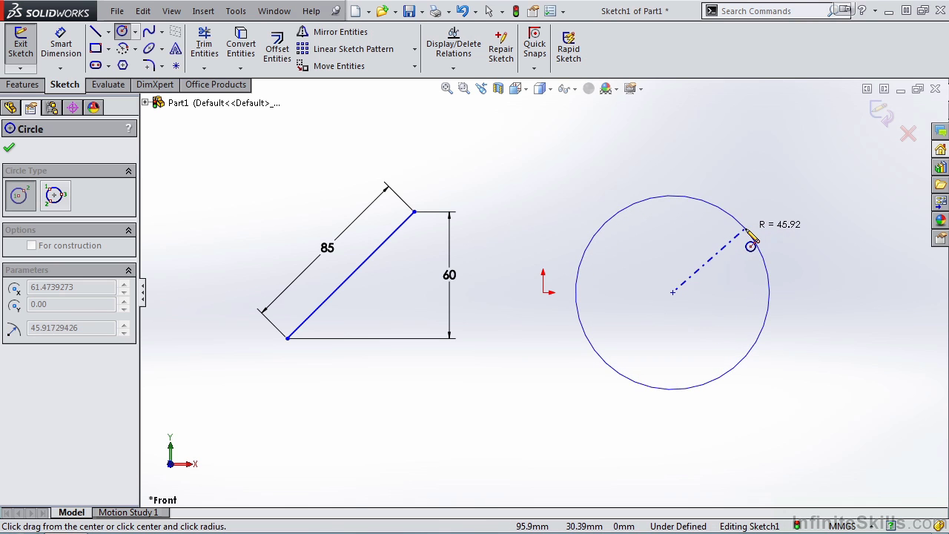
{"action": "left_click", "coordinate": [751, 245]}
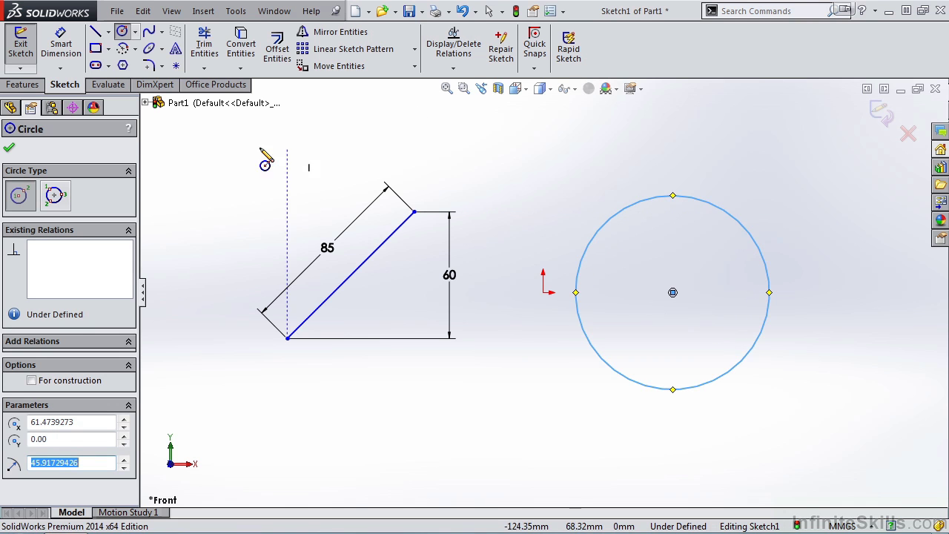
Step: Add a Smart Dimension to the circle and set its diameter to 100 mm
{"action": "left_click", "coordinate": [61, 46]}
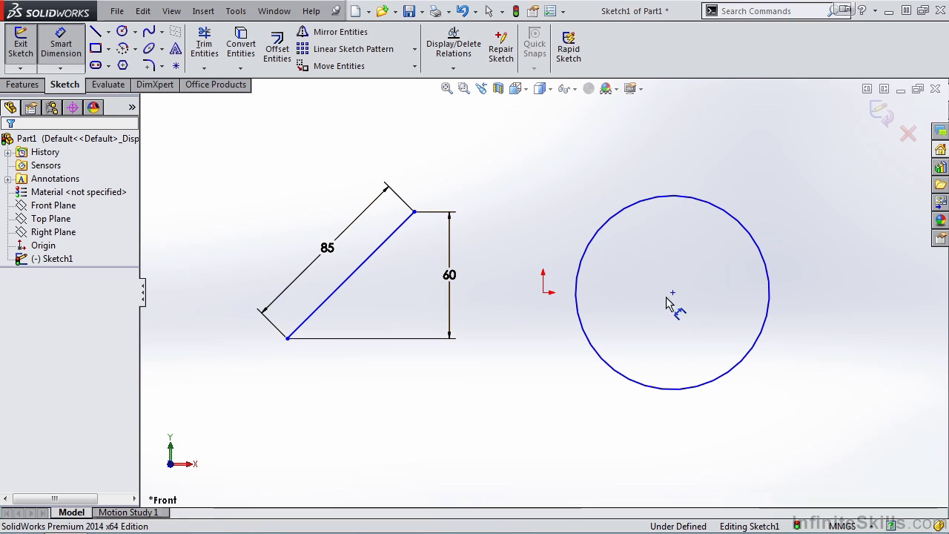
{"action": "left_click", "coordinate": [749, 238]}
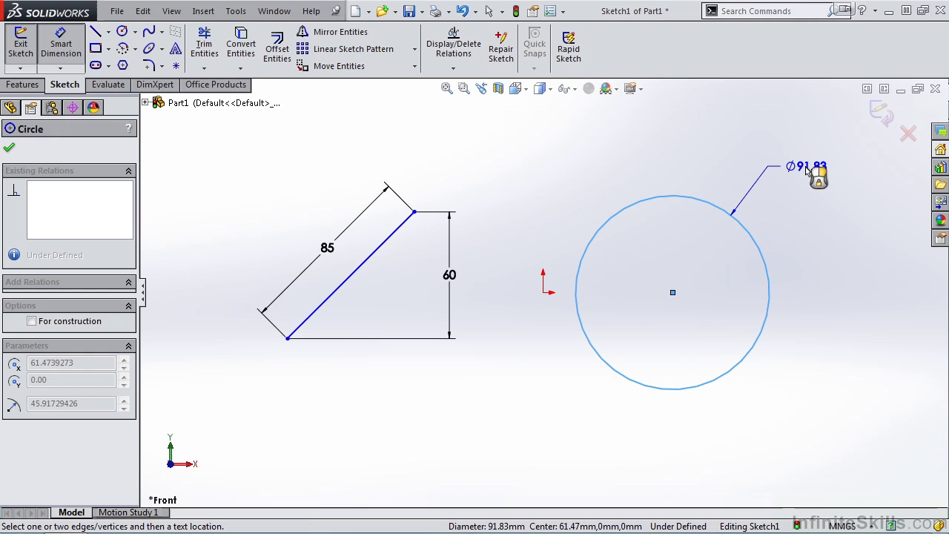
{"action": "left_click", "coordinate": [806, 168]}
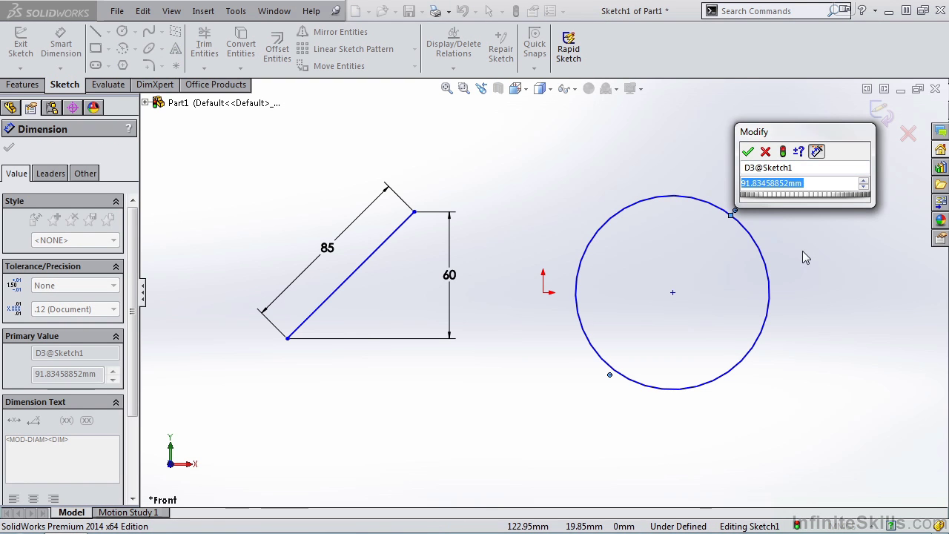
{"action": "type", "text": "100"}
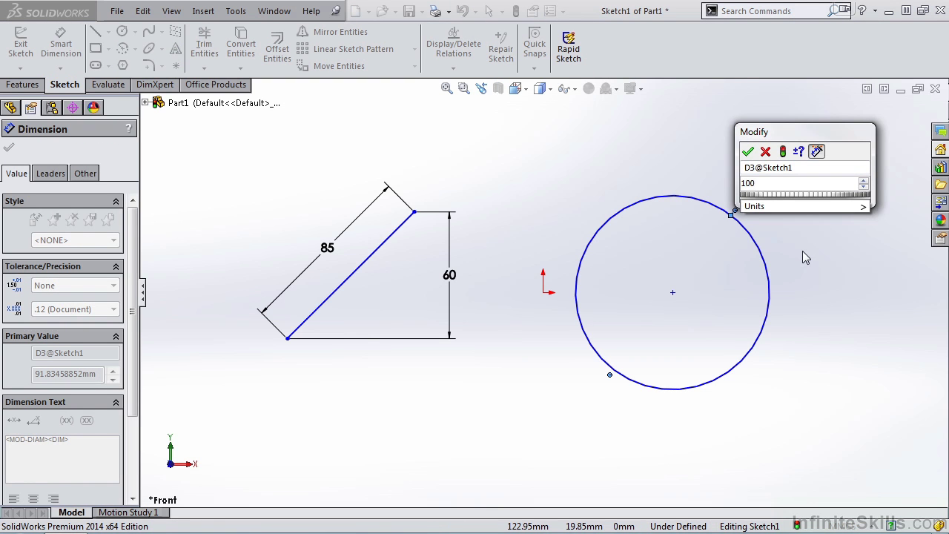
{"action": "key", "text": "Return"}
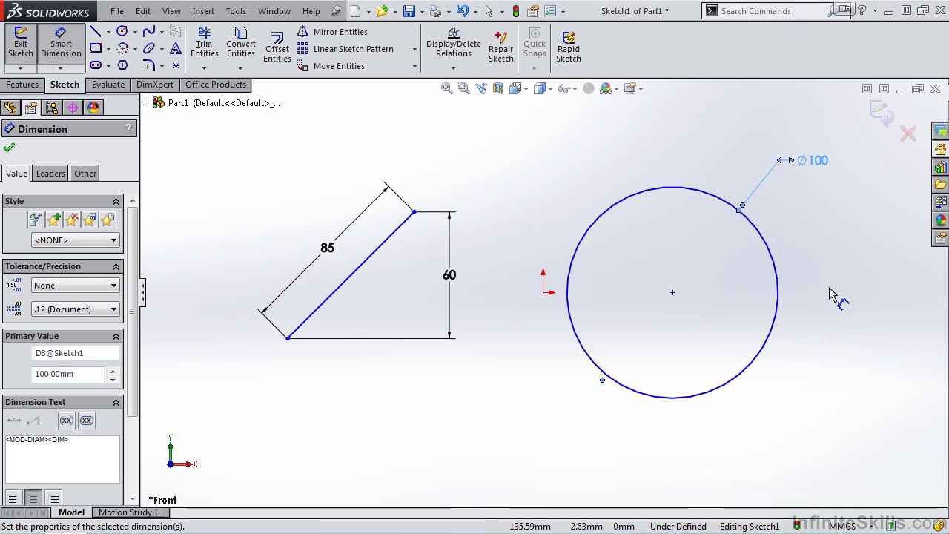
Step: Add a horizontal Smart Dimension between the circle's centre and the slanted line's upper endpoint and set it to 200 mm
{"action": "left_click", "coordinate": [672, 294]}
{"action": "left_click", "coordinate": [415, 211]}
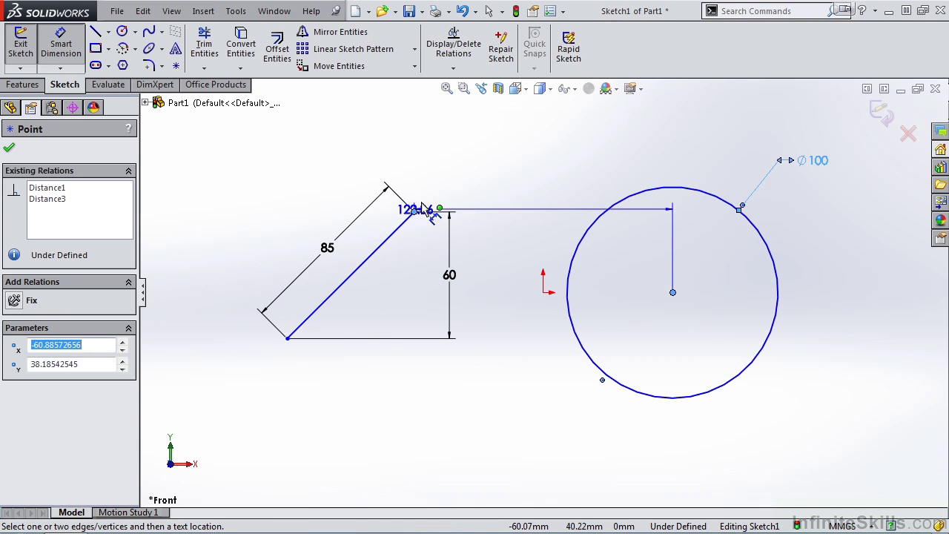
{"action": "left_click", "coordinate": [582, 203]}
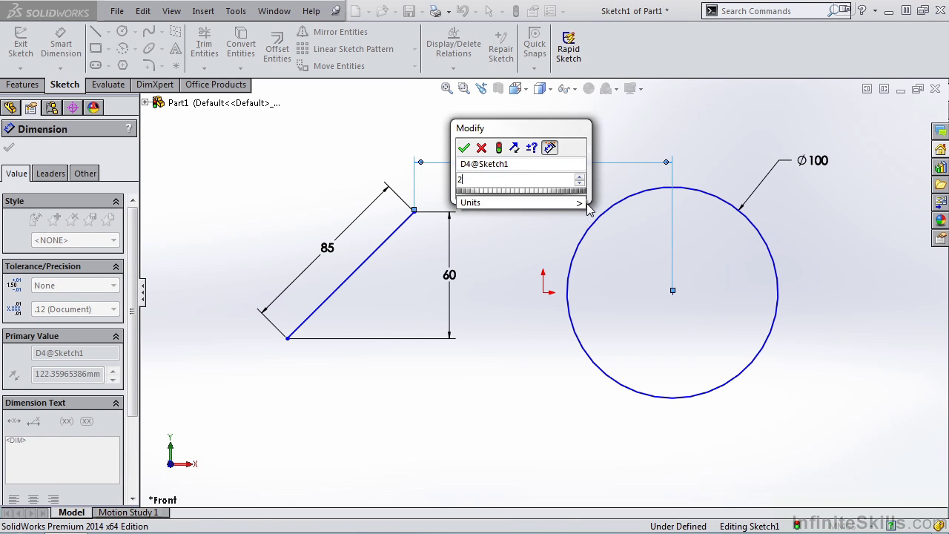
{"action": "key", "text": "Escape"}
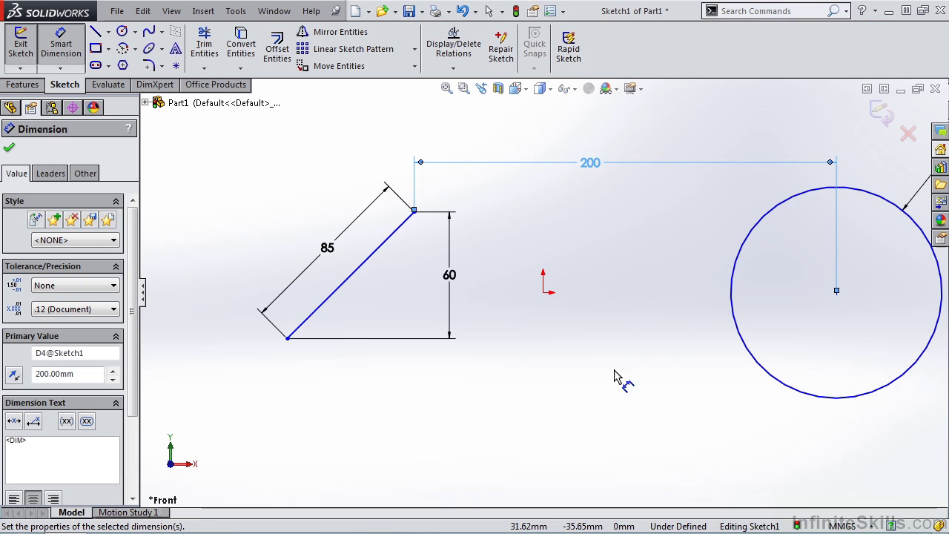
{"action": "key", "text": "f"}
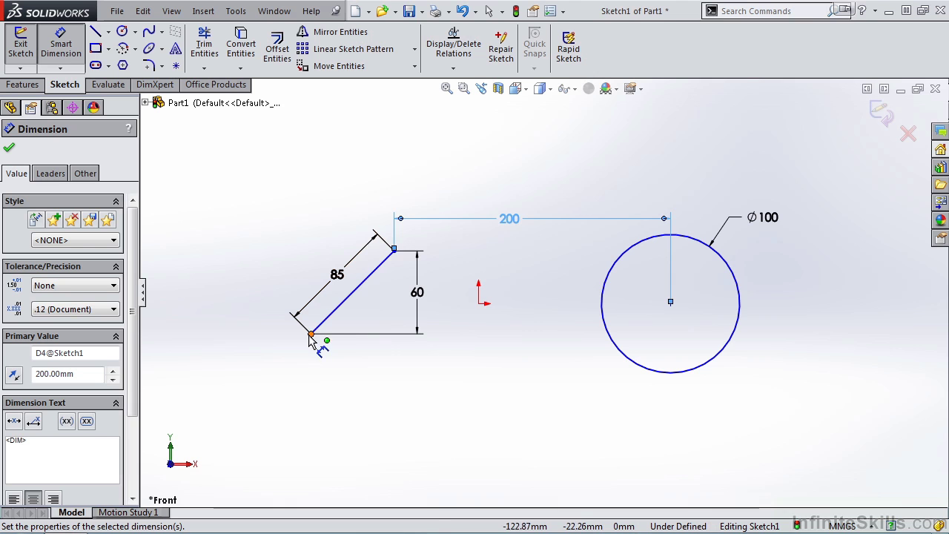
Step: Reattach the horizontal spacing dimension from the line's upper endpoint to its lower endpoint and set it to 200 mm
{"action": "left_click_drag", "start_coordinate": [395, 250], "coordinate": [312, 333]}
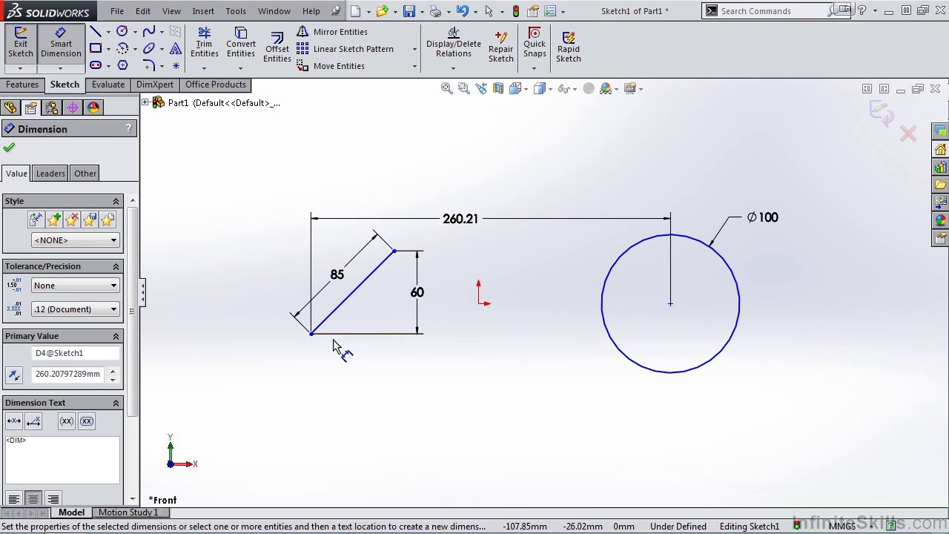
{"action": "double_click", "coordinate": [454, 223]}
{"action": "type", "text": "20"}
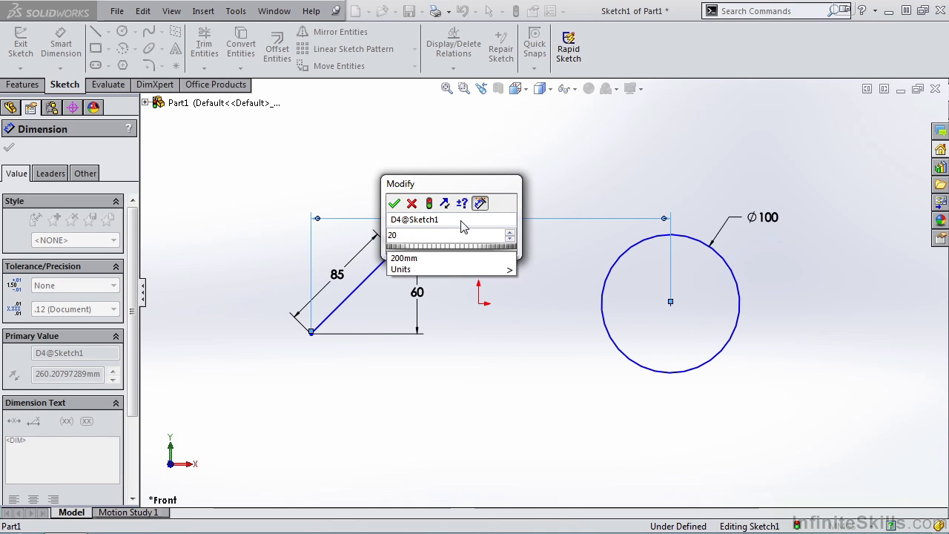
{"action": "type", "text": "0"}
{"action": "key", "text": "Return"}
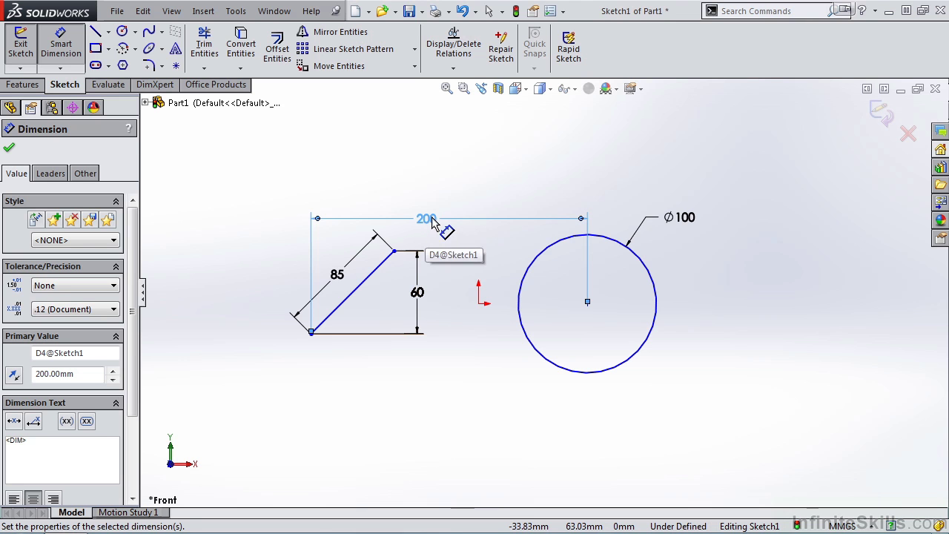
Step: Move the 200 mm spacing dimension below the line and circle and leave the Smart Dimension tool
{"action": "mouse_move", "coordinate": [434, 218]}
{"action": "left_mouse_down"}
{"action": "mouse_move", "coordinate": [483, 335]}
{"action": "mouse_move", "coordinate": [456, 390]}
{"action": "left_mouse_up"}
{"action": "key", "text": "Escape"}
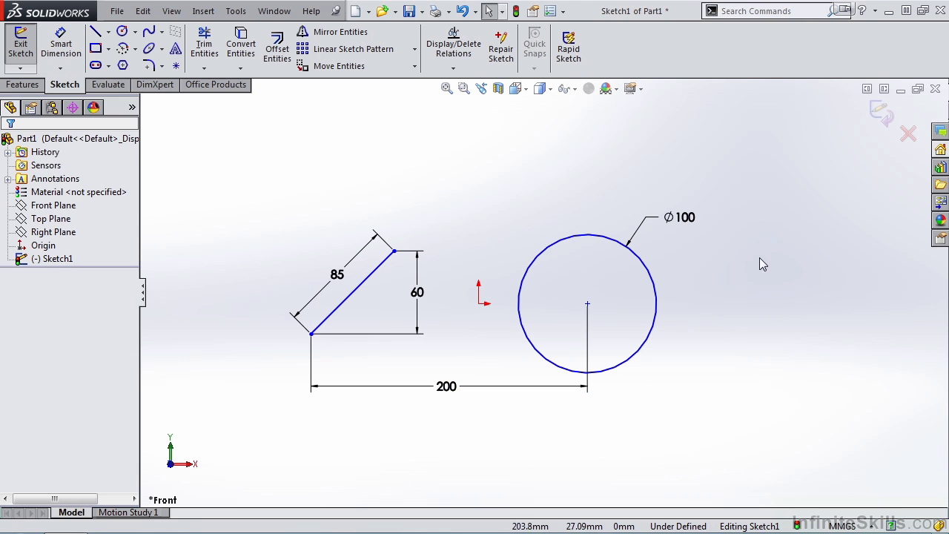
Step: Change the display of the circle's diameter dimension to a radius
{"action": "right_click", "coordinate": [673, 223]}
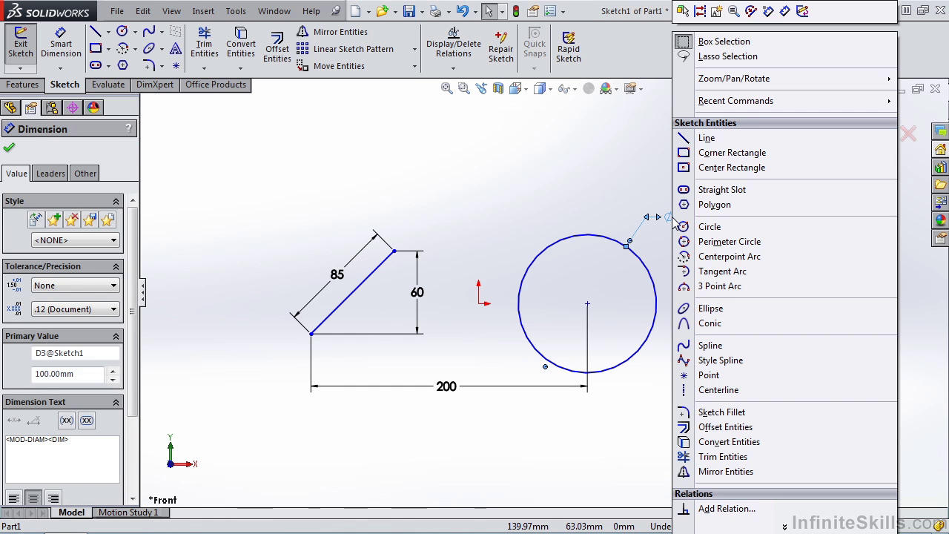
{"action": "left_click", "coordinate": [785, 527]}
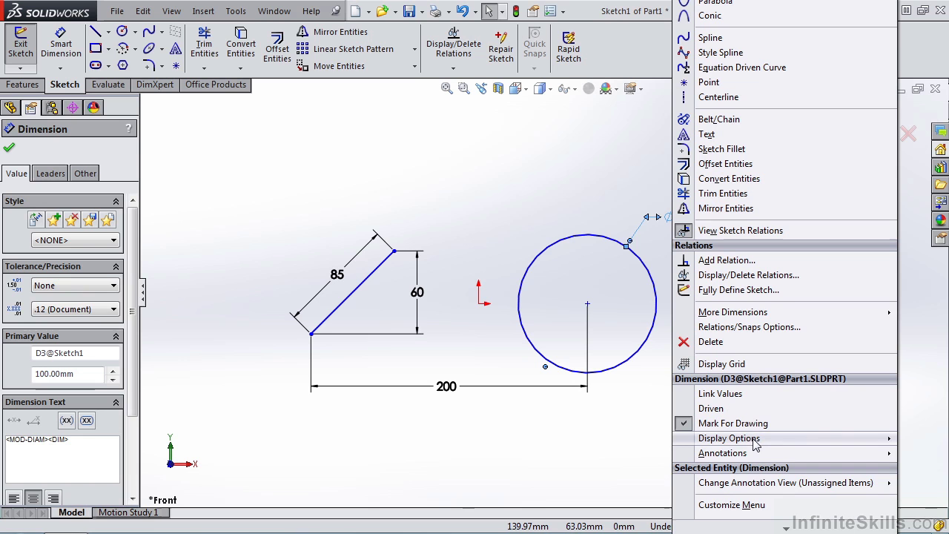
{"action": "mouse_move", "coordinate": [757, 443]}
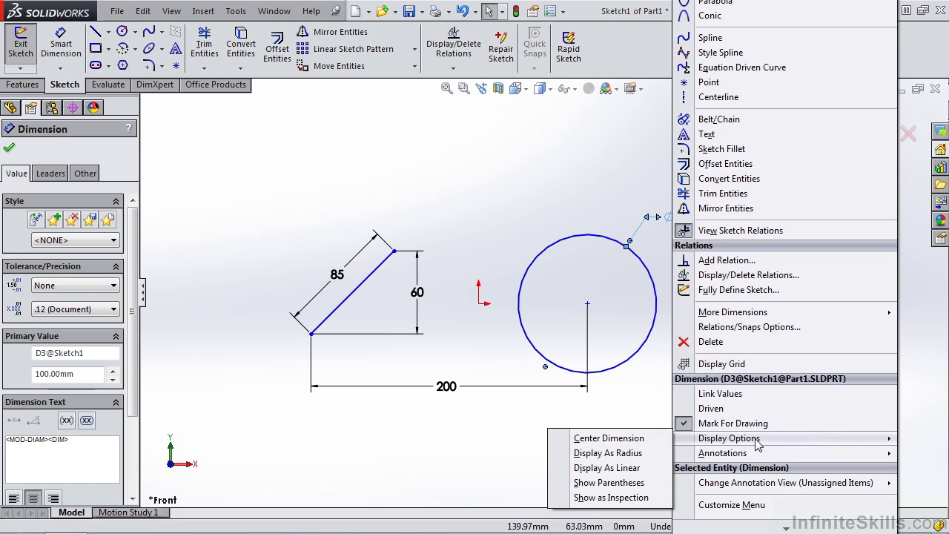
{"action": "left_click", "coordinate": [609, 453]}
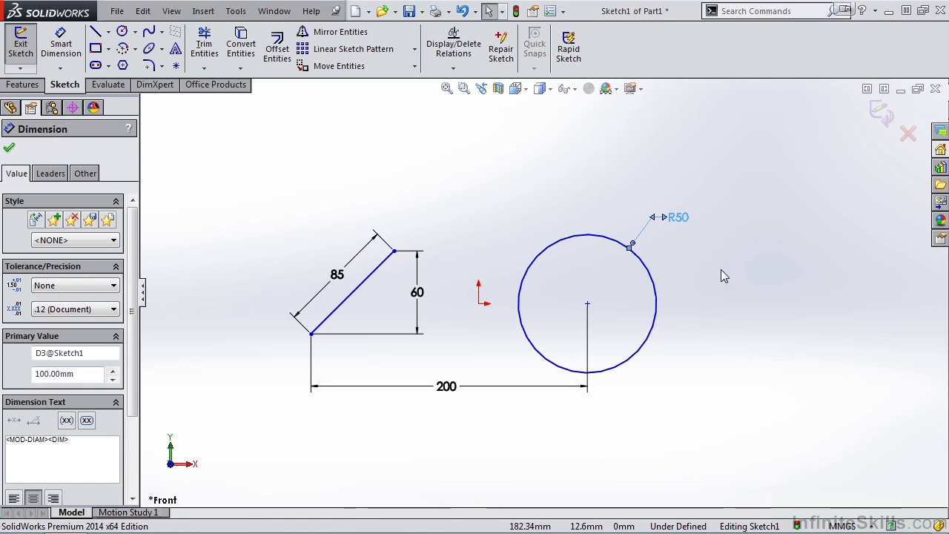